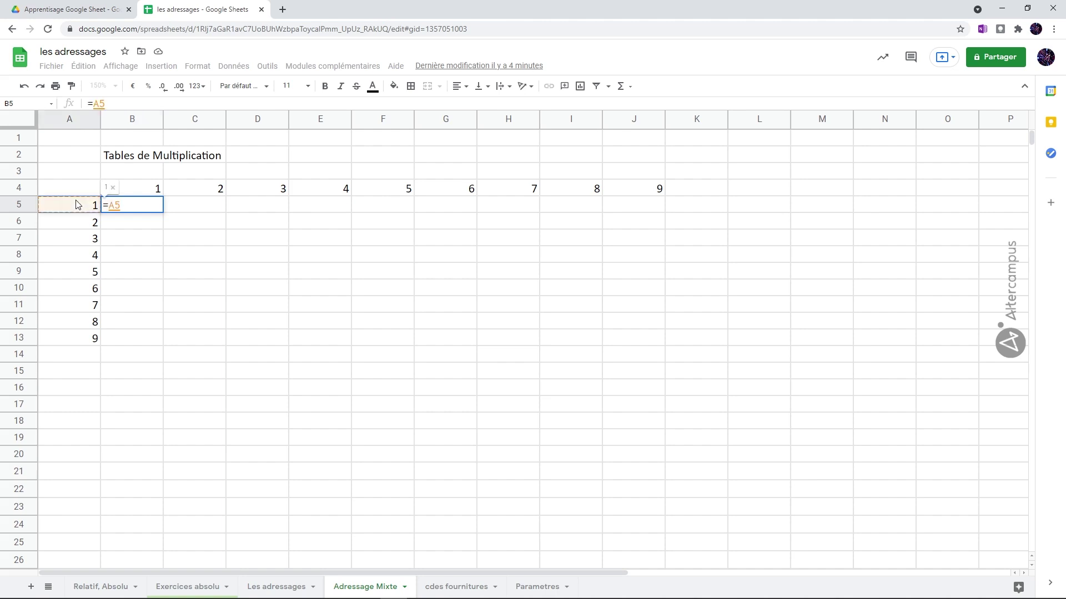
Complete the formula =A5*B4 in B5 and fill it across row 5 to F5.
{"action": "type", "text": "*"}
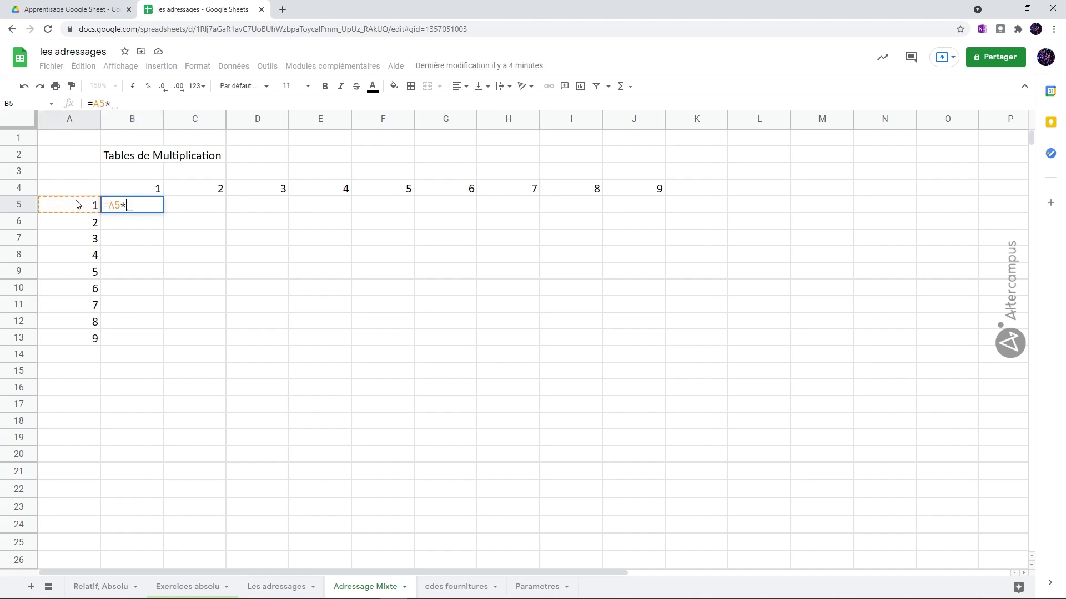
{"action": "left_click", "coordinate": [134, 188]}
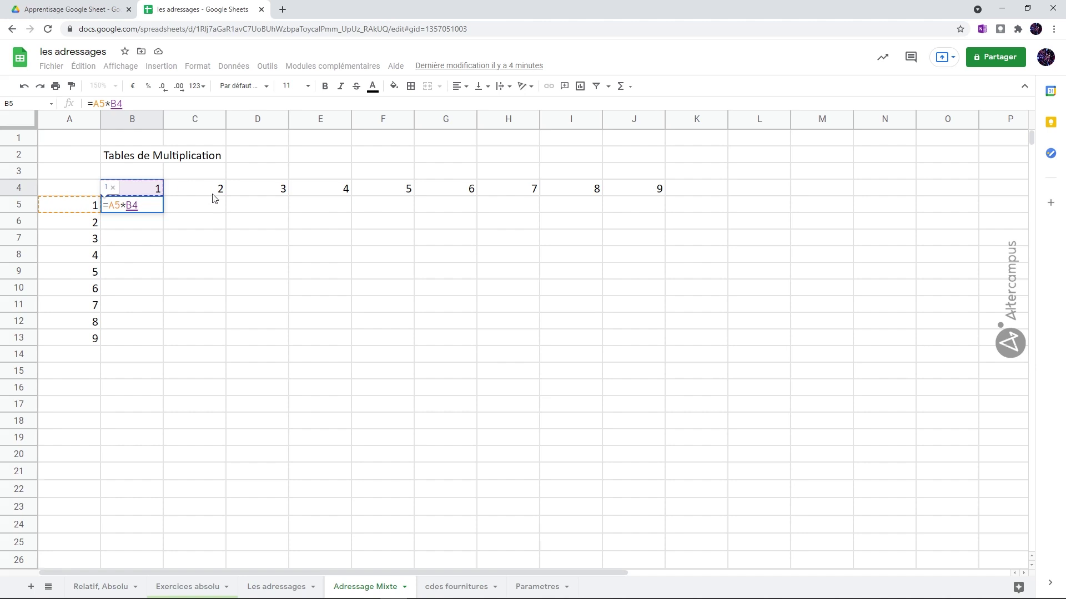
{"action": "key", "text": "Return"}
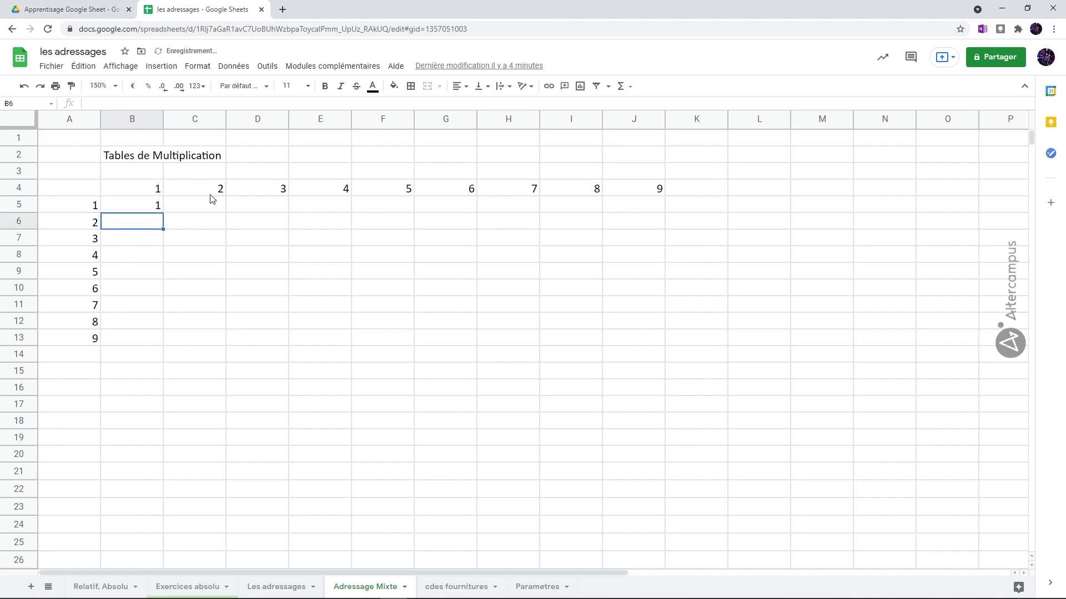
{"action": "left_click", "coordinate": [153, 209]}
{"action": "left_click_drag", "start_coordinate": [164, 214], "coordinate": [411, 221]}
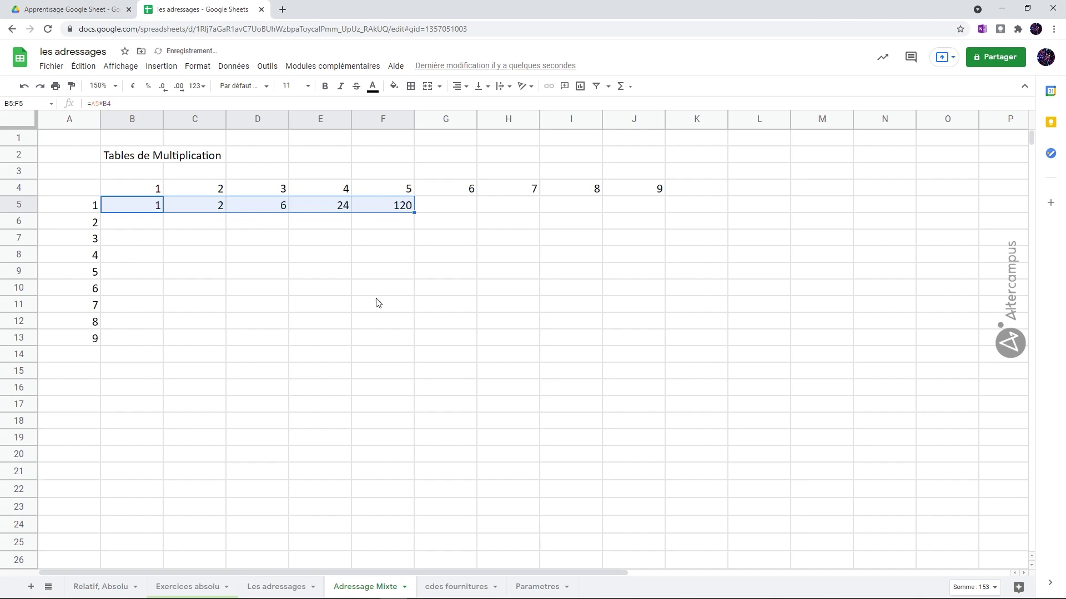
Inspect the formula copied into F5, and clear the range B5:F5.
{"action": "left_click", "coordinate": [402, 209]}
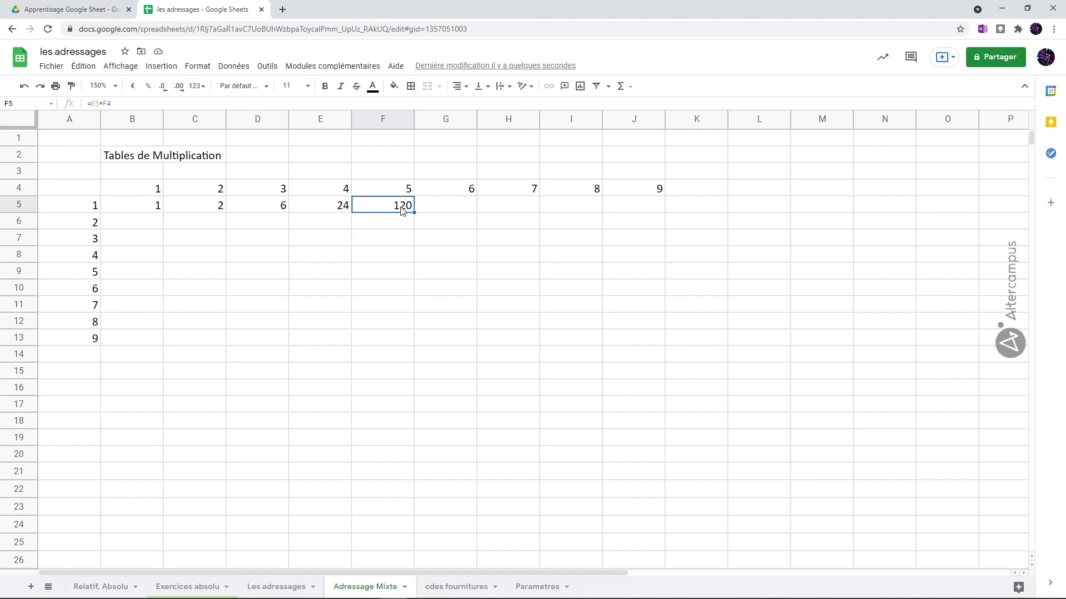
{"action": "double_click", "coordinate": [401, 207]}
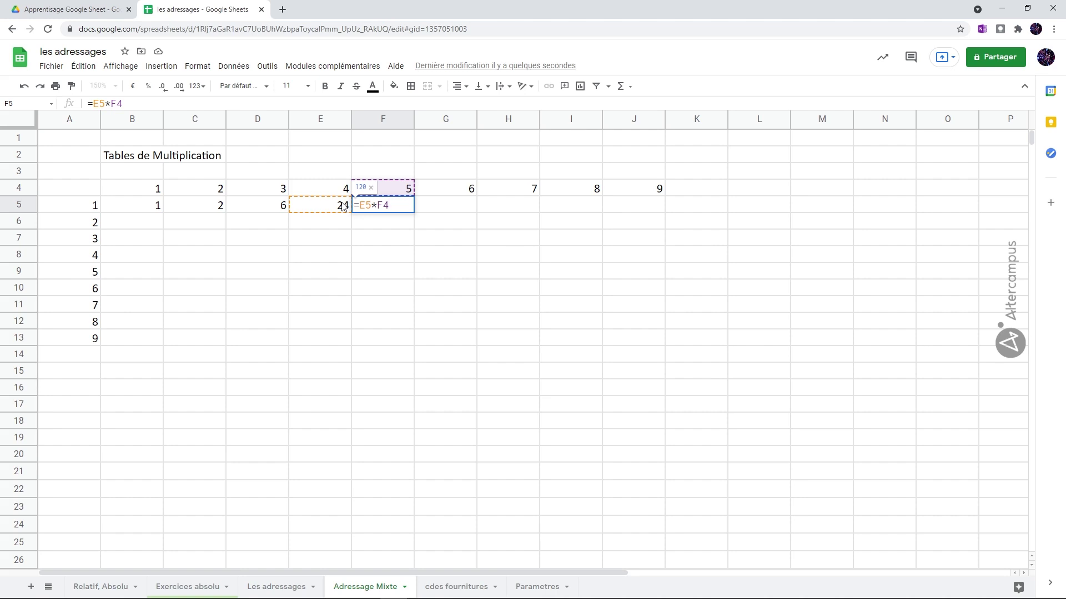
{"action": "key", "text": "Return"}
{"action": "left_click_drag", "start_coordinate": [146, 210], "coordinate": [397, 214]}
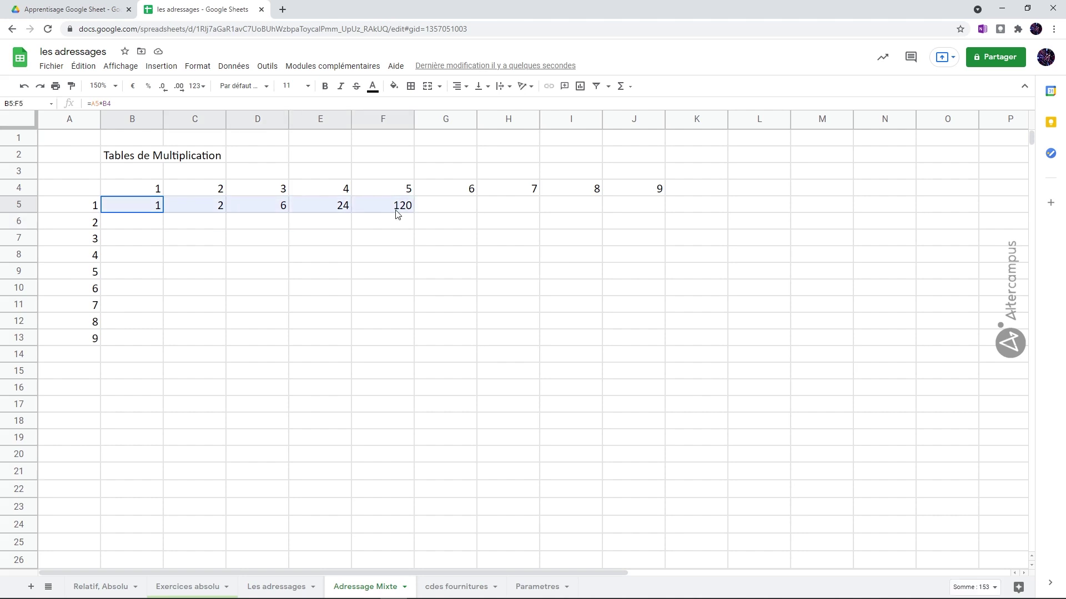
{"action": "key", "text": "Delete"}
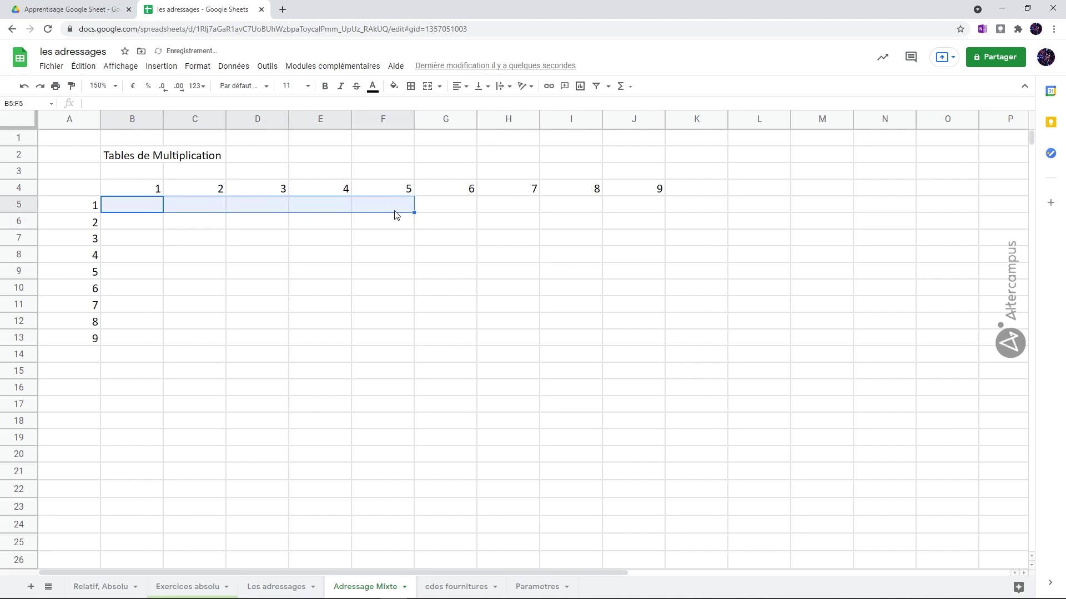
Enter =$A$5*$B$4 in B5 with both references absolute and fill it through the range B5:E7.
{"action": "left_click", "coordinate": [147, 209]}
{"action": "type", "text": "="}
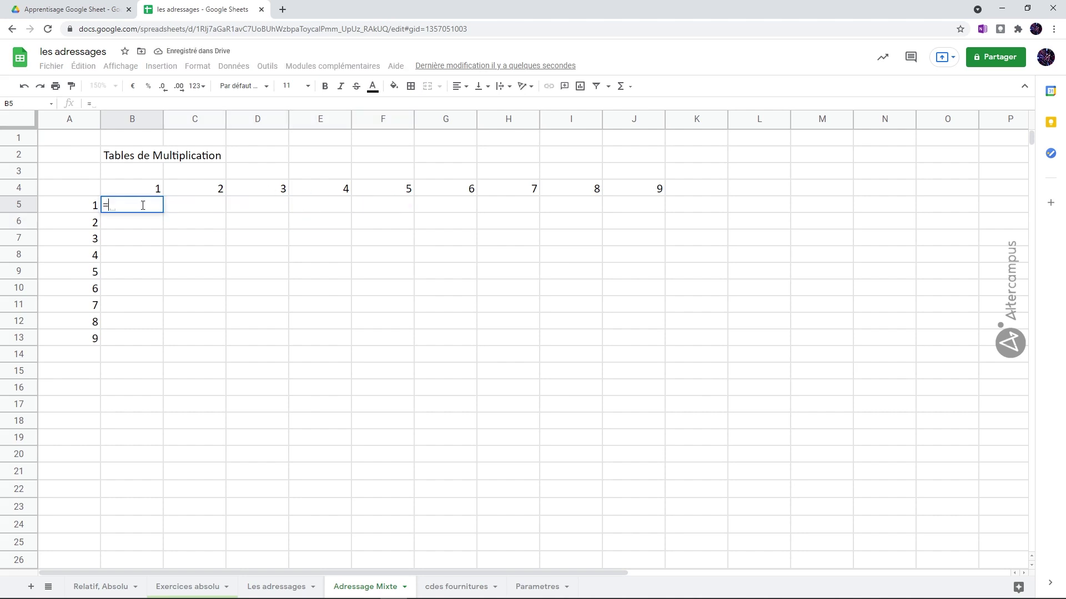
{"action": "left_click", "coordinate": [70, 210]}
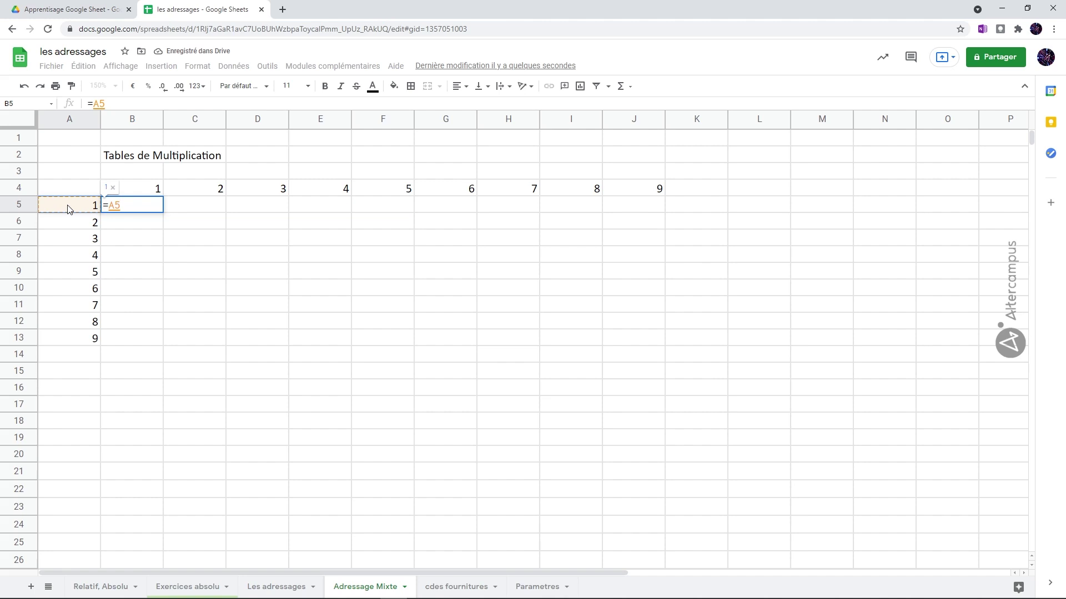
{"action": "key", "text": "F4"}
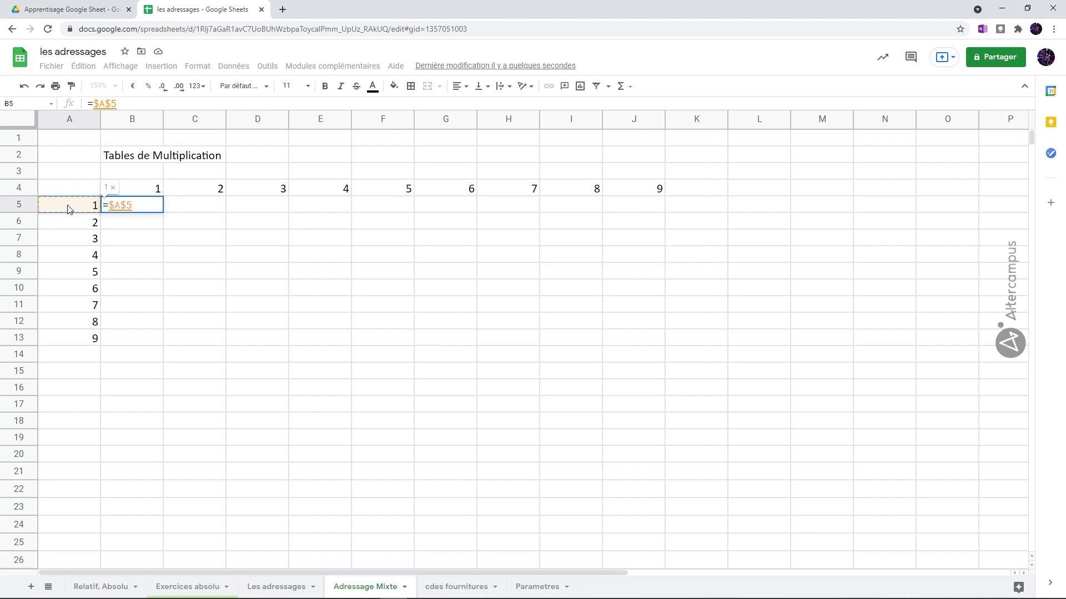
{"action": "type", "text": "*"}
{"action": "left_click", "coordinate": [128, 189]}
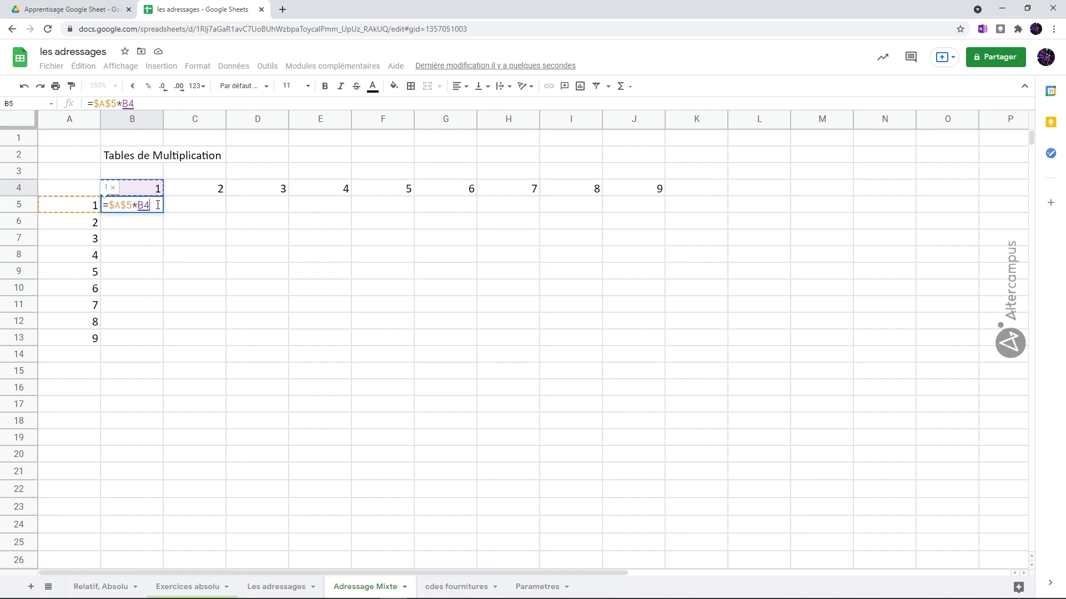
{"action": "key", "text": "F4"}
{"action": "key", "text": "Return"}
{"action": "left_click", "coordinate": [150, 209]}
{"action": "left_click_drag", "start_coordinate": [163, 212], "coordinate": [347, 238]}
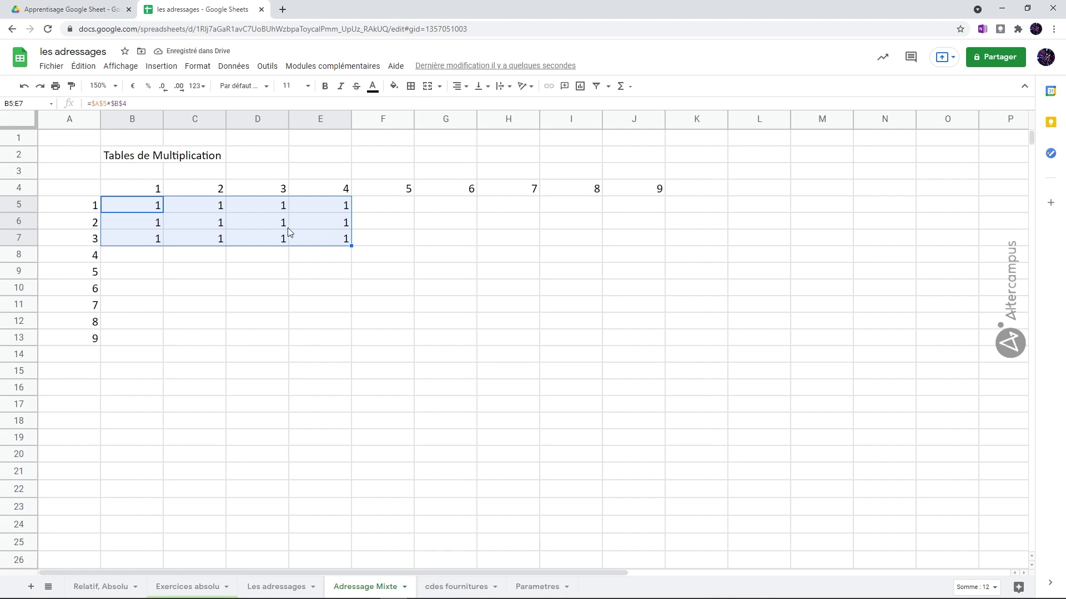
Check the formula in B5 and clear the trial results from B5:E7.
{"action": "left_click", "coordinate": [157, 205]}
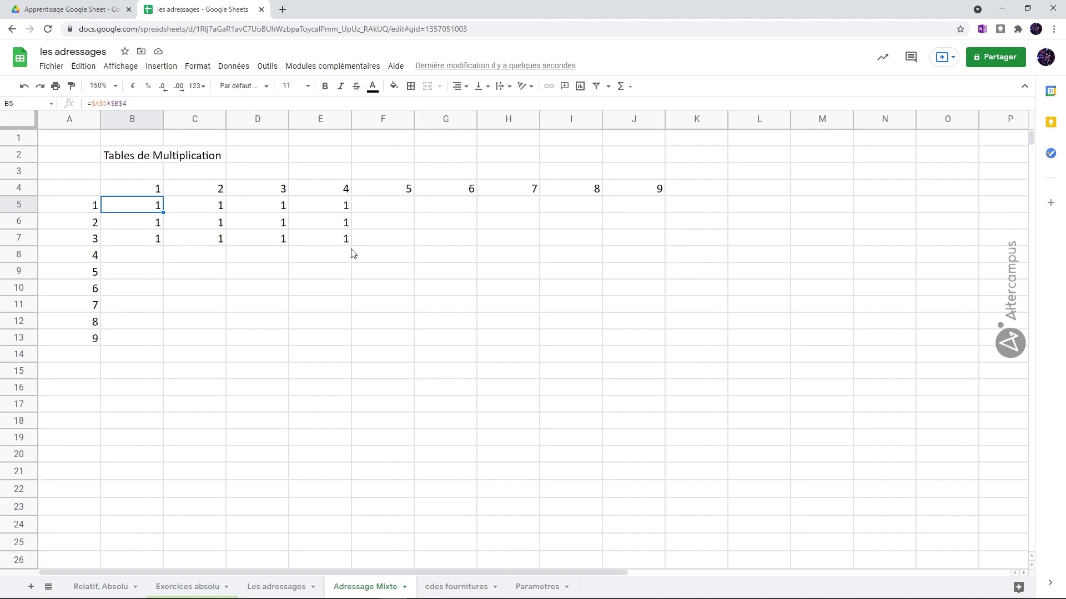
{"action": "left_click_drag", "start_coordinate": [364, 254], "coordinate": [157, 209]}
{"action": "key", "text": "Delete"}
Start a formula in B5 with a reference to A5 and cycle it through $A$5, A$5, $A5 and back to A5.
{"action": "left_click", "coordinate": [158, 210]}
{"action": "type", "text": "="}
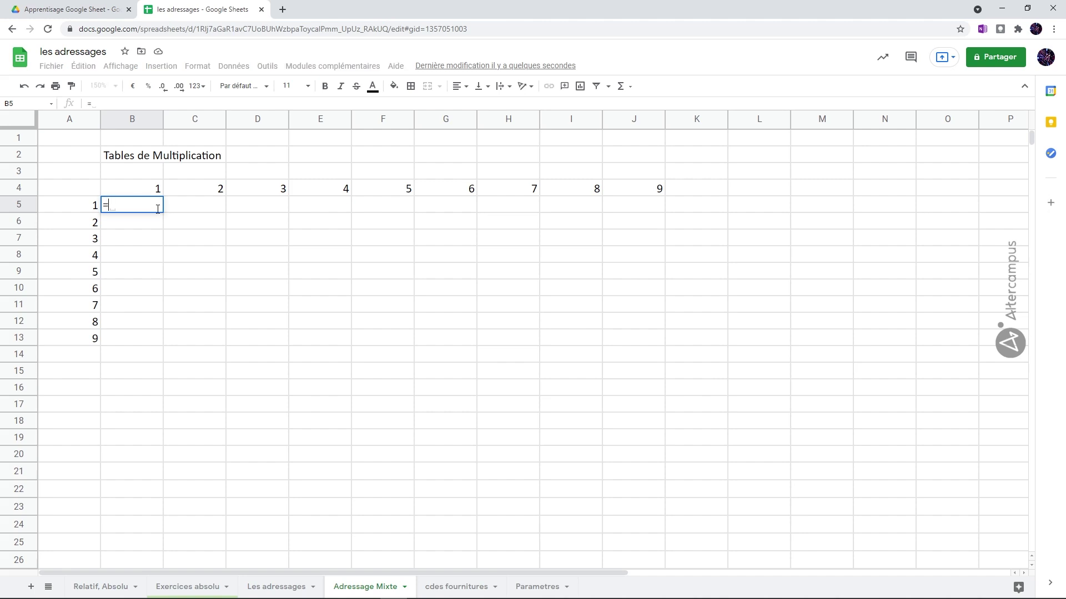
{"action": "left_click", "coordinate": [84, 207]}
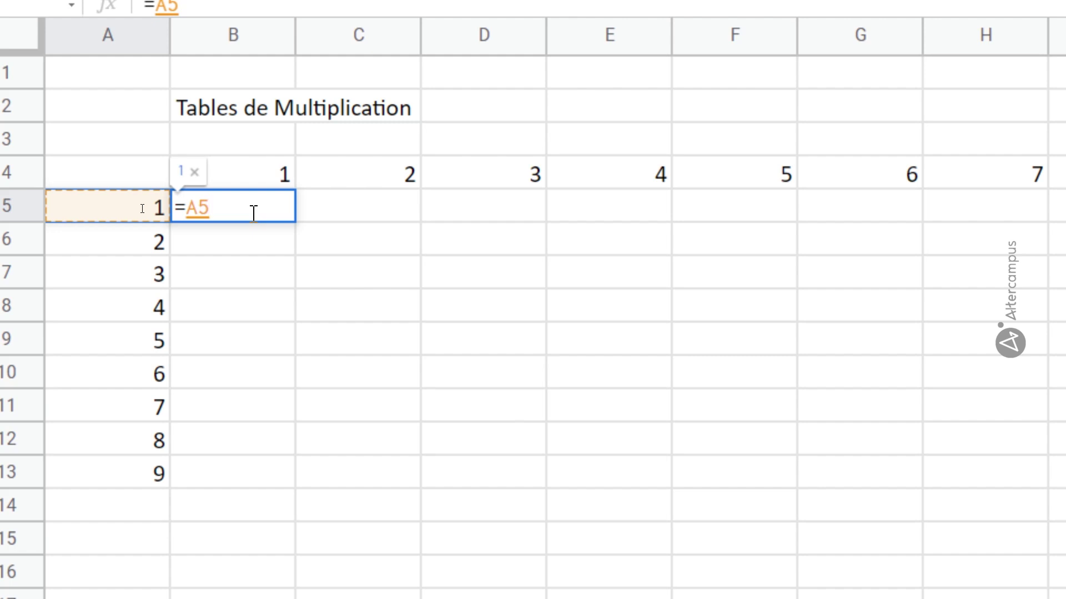
{"action": "key", "text": "F4"}
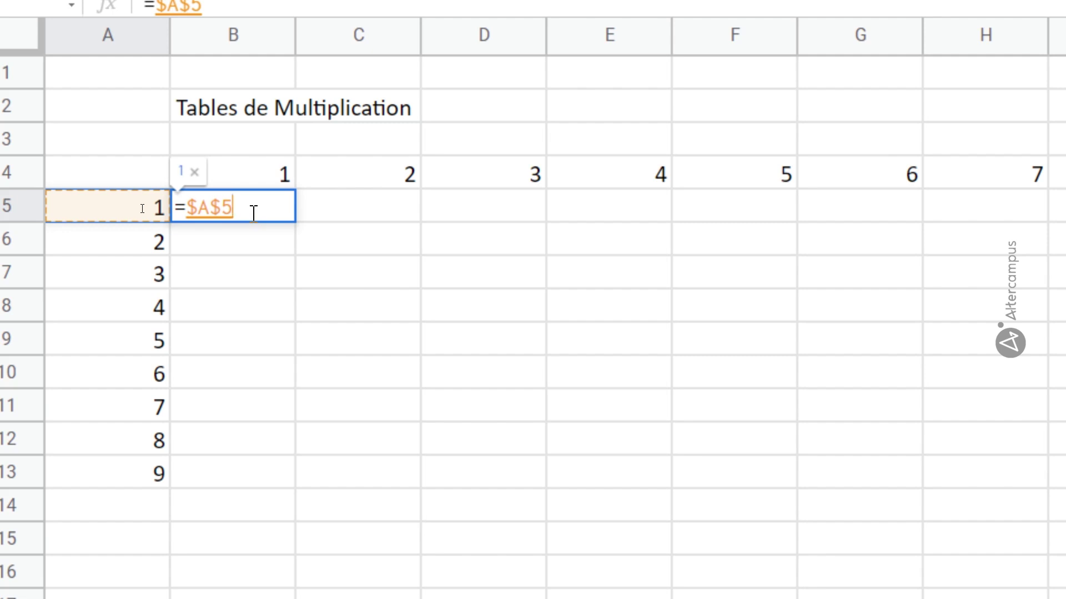
{"action": "key", "text": "F4"}
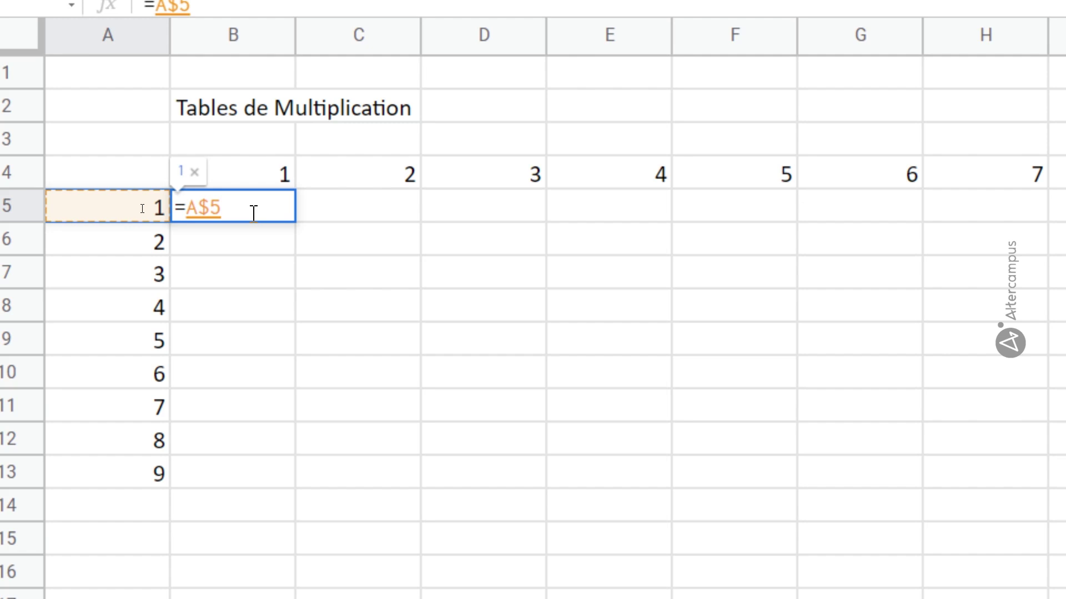
{"action": "key", "text": "F4"}
{"action": "key", "text": "F4"}
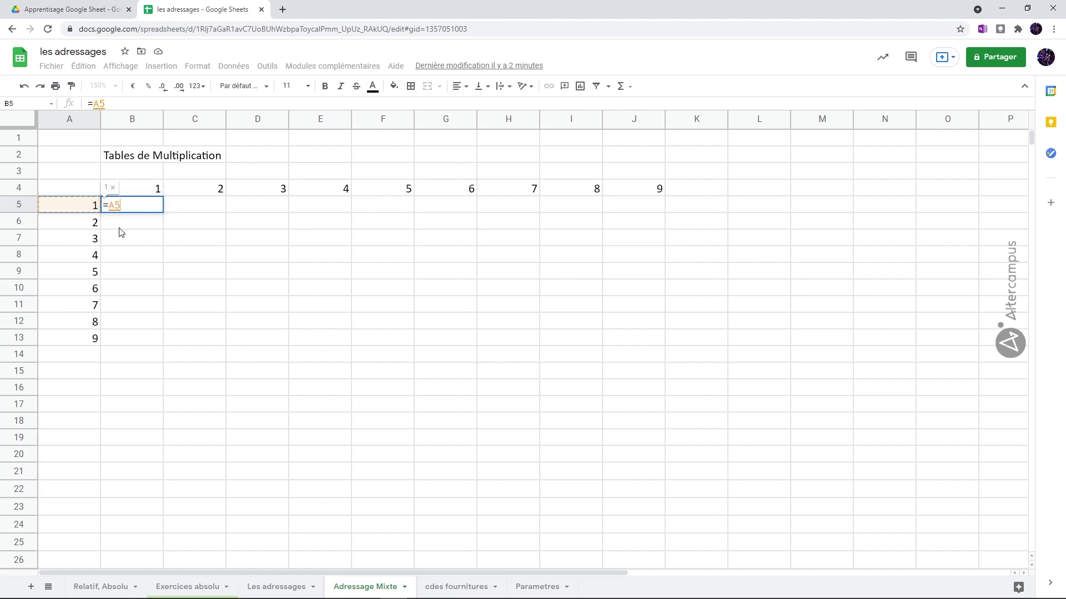
Lock only the column of A5 and only the row of B4 to complete B5 as =$A5*B$4.
{"action": "key", "text": "F4"}
{"action": "key", "text": "F4"}
{"action": "key", "text": "F4"}
{"action": "type", "text": "*"}
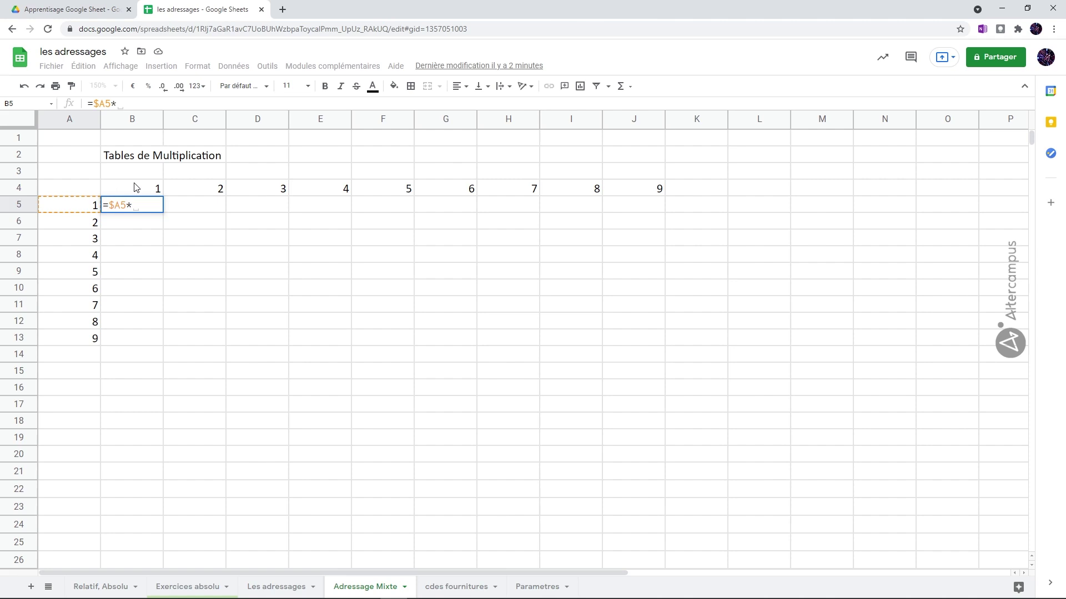
{"action": "left_click", "coordinate": [148, 191]}
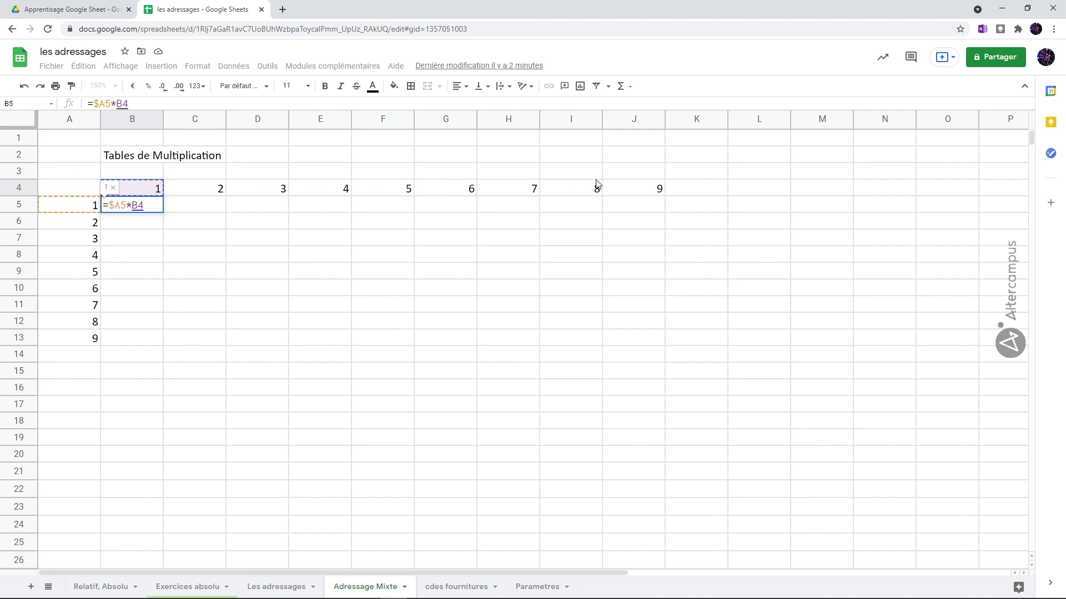
{"action": "key", "text": "F4"}
{"action": "key", "text": "F4"}
{"action": "key", "text": "Return"}
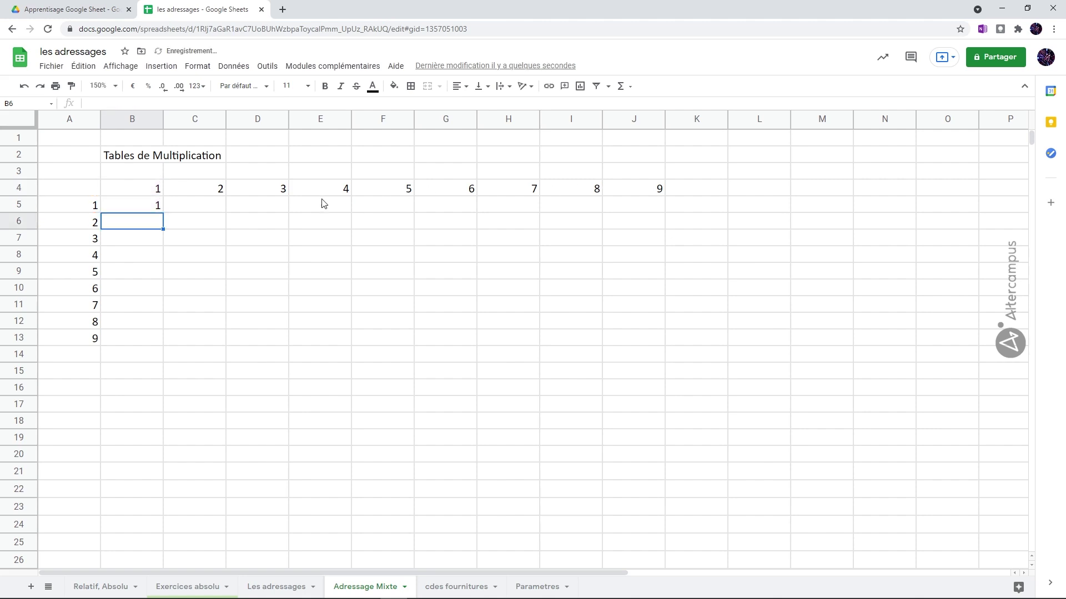
Fill the B5 formula across to J5 and down to row 13 to complete the multiplication table.
{"action": "left_click", "coordinate": [136, 206]}
{"action": "left_click_drag", "start_coordinate": [161, 211], "coordinate": [647, 210]}
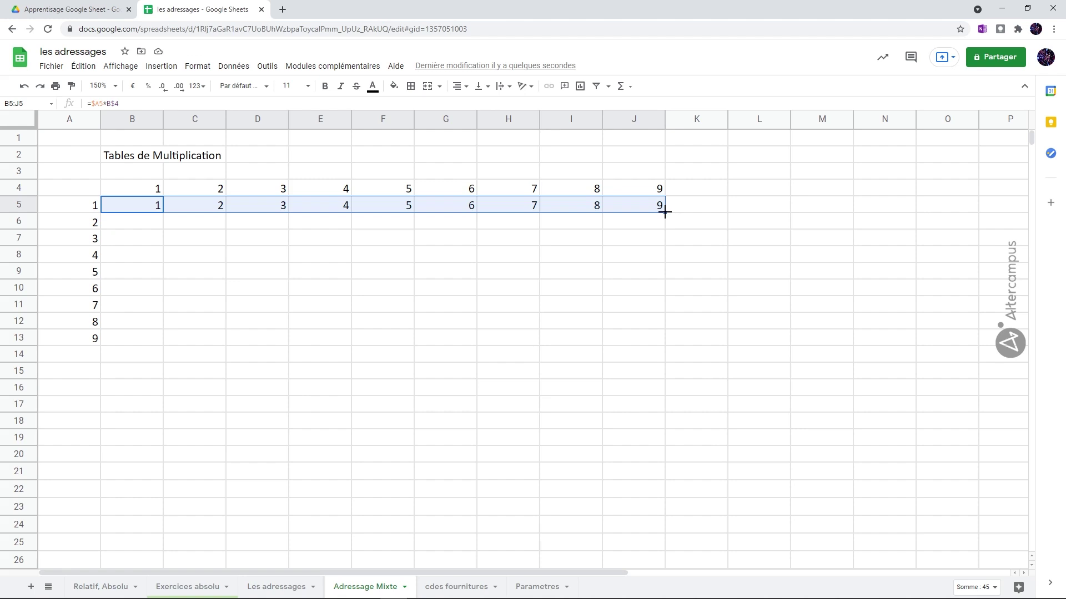
{"action": "double_click", "coordinate": [665, 211]}
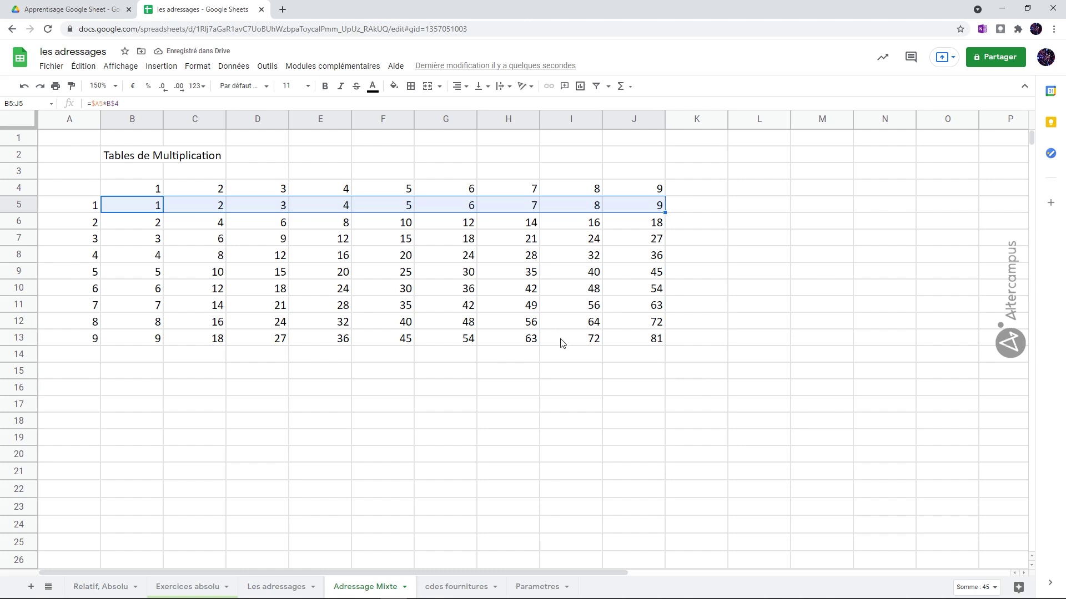
Examine the mixed-reference formulas in several cells of the multiplication table, including H10, B5 and J13.
{"action": "left_click", "coordinate": [469, 291]}
{"action": "left_click", "coordinate": [315, 246]}
{"action": "left_click", "coordinate": [367, 267]}
{"action": "left_click", "coordinate": [424, 282]}
{"action": "left_click", "coordinate": [511, 296]}
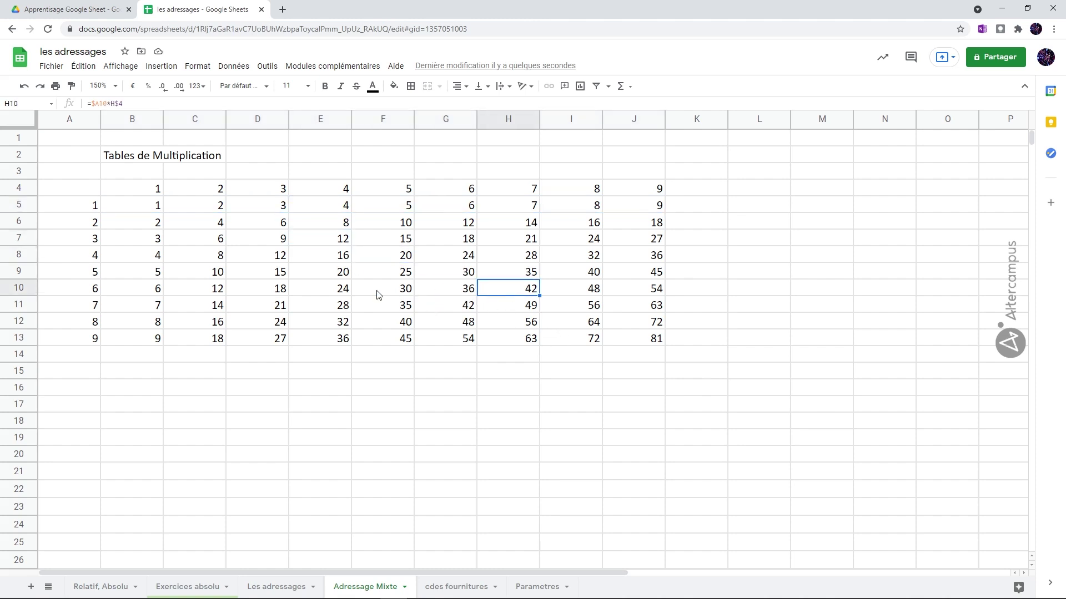
{"action": "left_click", "coordinate": [378, 294]}
{"action": "left_click", "coordinate": [150, 203]}
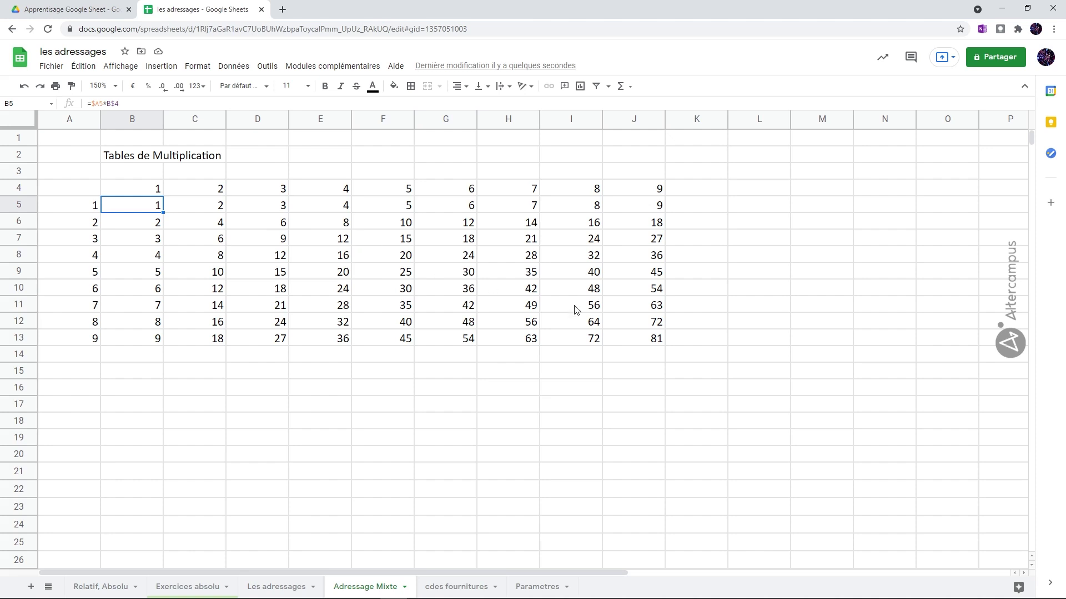
{"action": "left_click", "coordinate": [633, 336]}
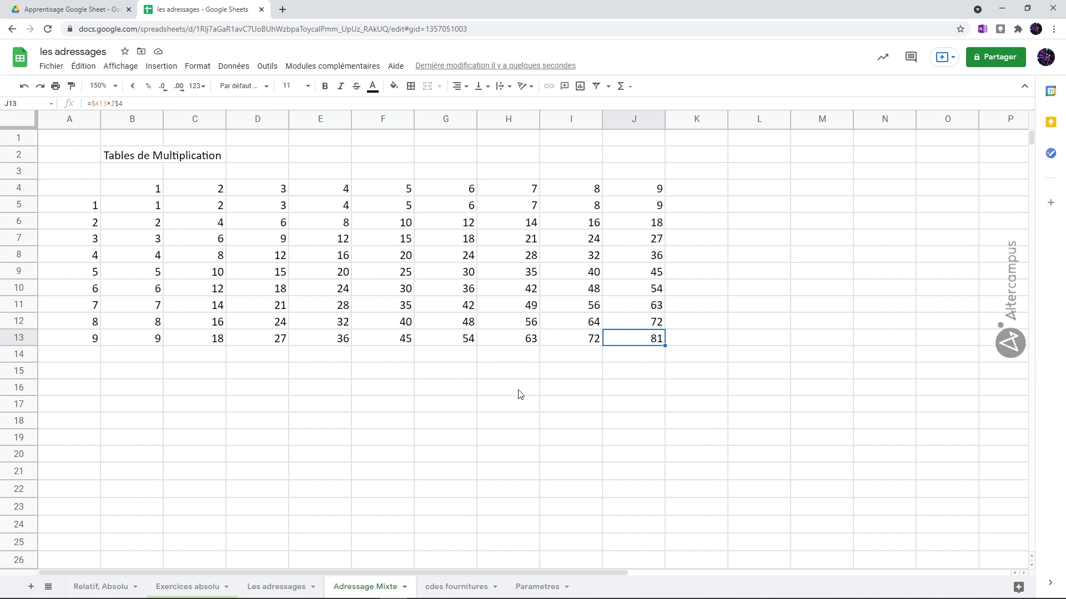
On the cdes fournitures sheet, enter =C5*$F5 in G5 to compute the JPG total with the quantity column locked.
{"action": "left_click", "coordinate": [471, 587]}
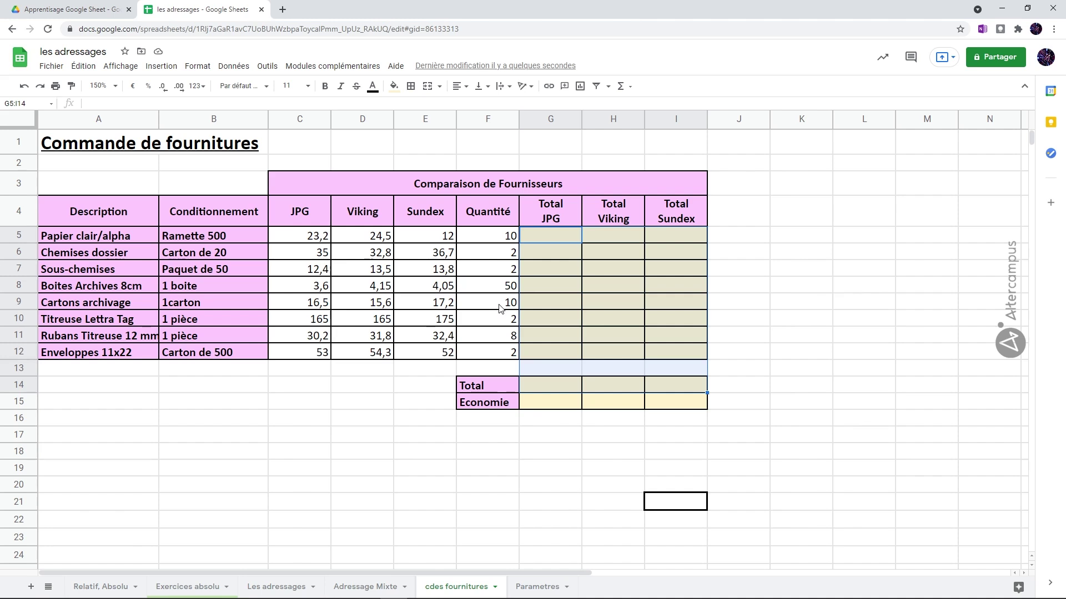
{"action": "left_click", "coordinate": [553, 235]}
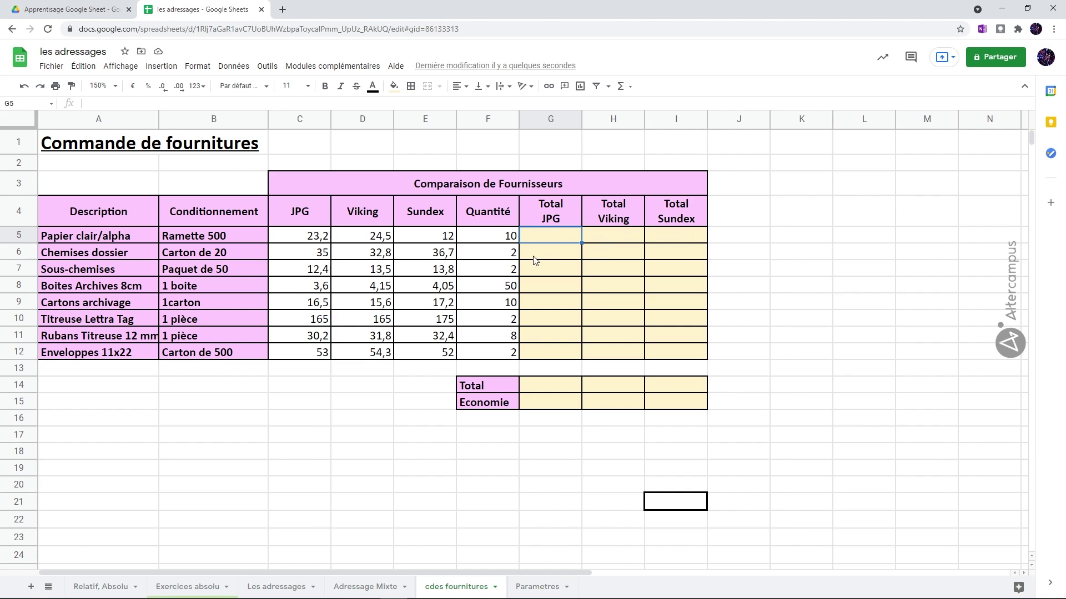
{"action": "type", "text": "="}
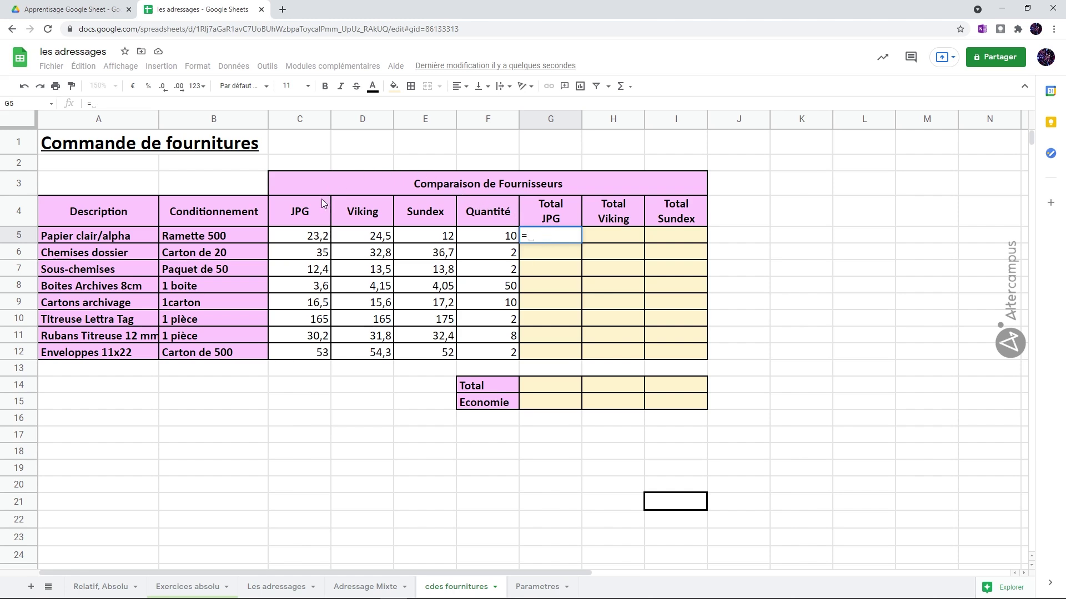
{"action": "left_click", "coordinate": [312, 239]}
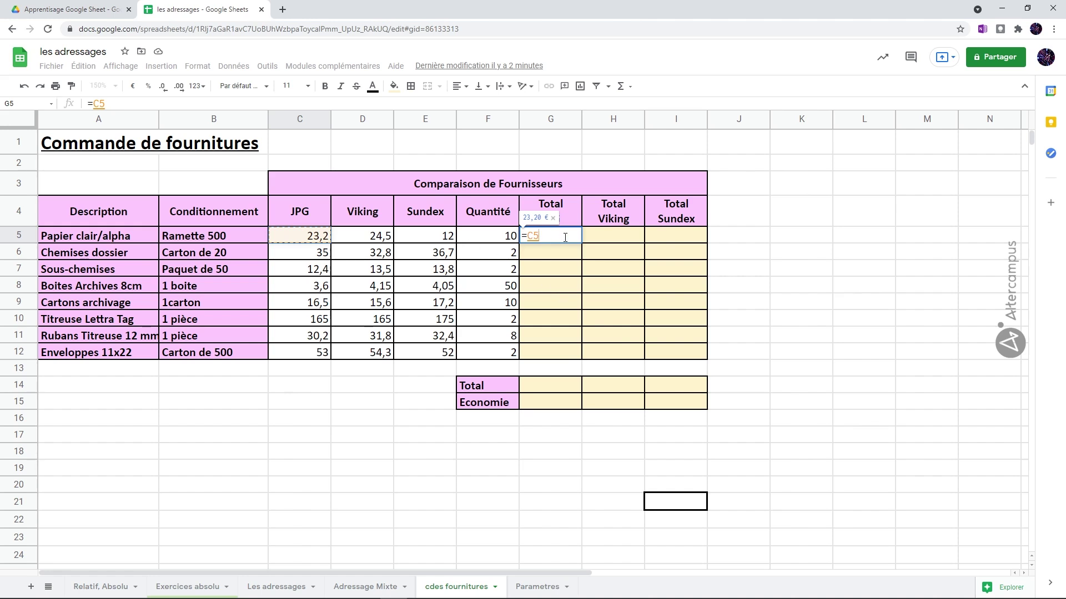
{"action": "type", "text": "*"}
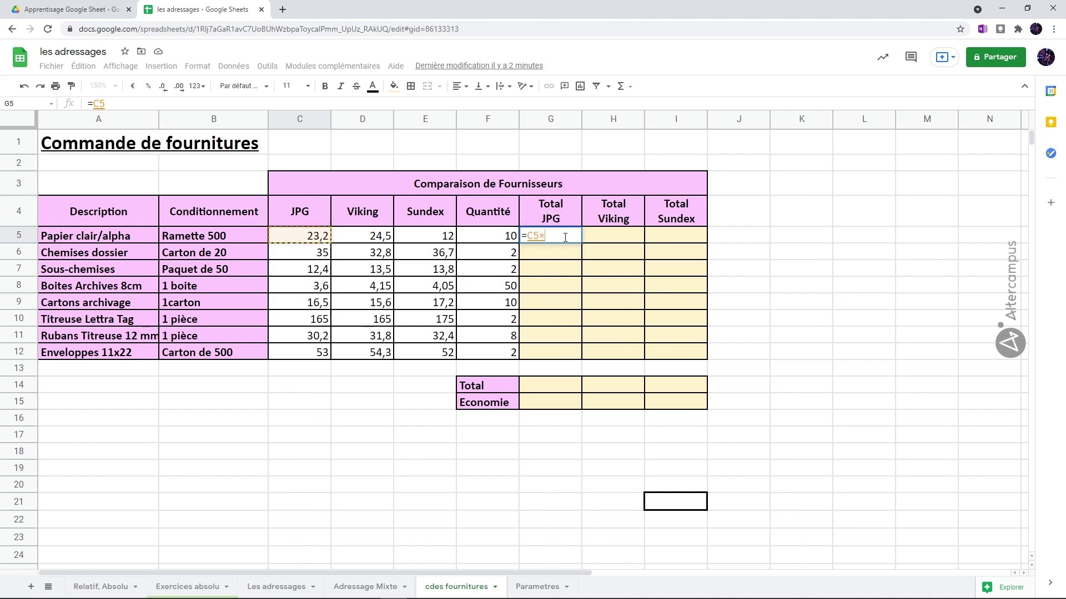
{"action": "left_click", "coordinate": [494, 238]}
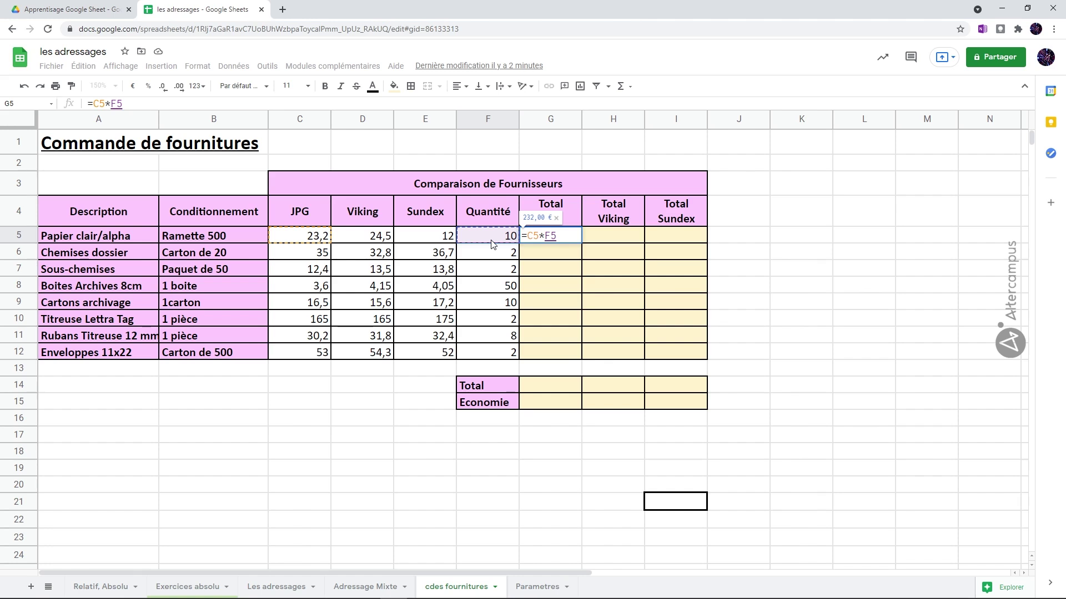
{"action": "key", "text": "F4"}
{"action": "key", "text": "F4"}
{"action": "key", "text": "F4"}
{"action": "key", "text": "Return"}
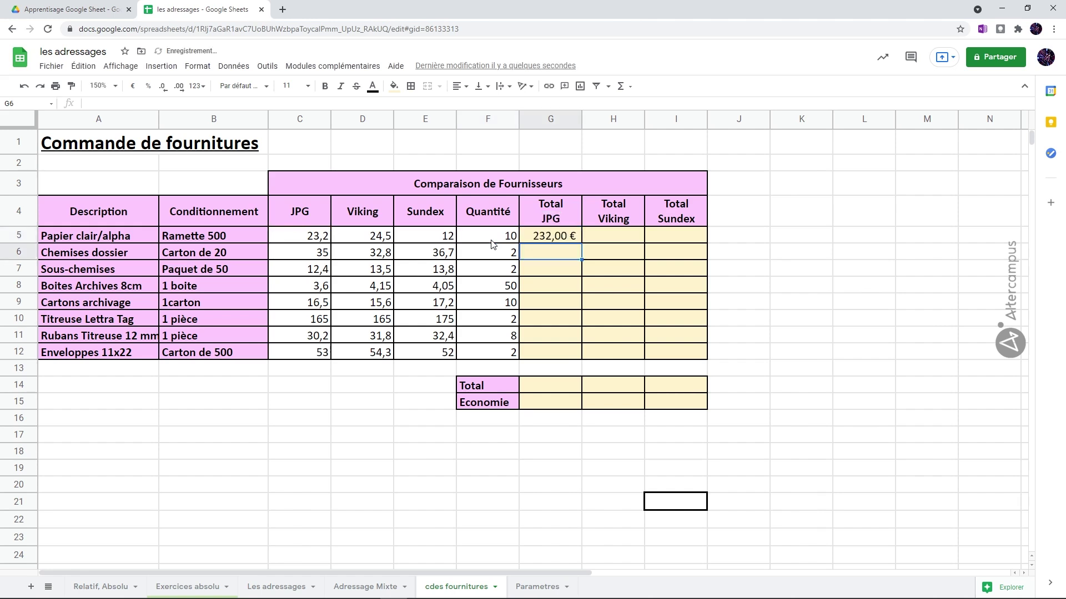
Fill the G5 formula across to I5 for the Viking and Sundex totals.
{"action": "left_click", "coordinate": [568, 236]}
{"action": "left_click_drag", "start_coordinate": [580, 243], "coordinate": [694, 241]}
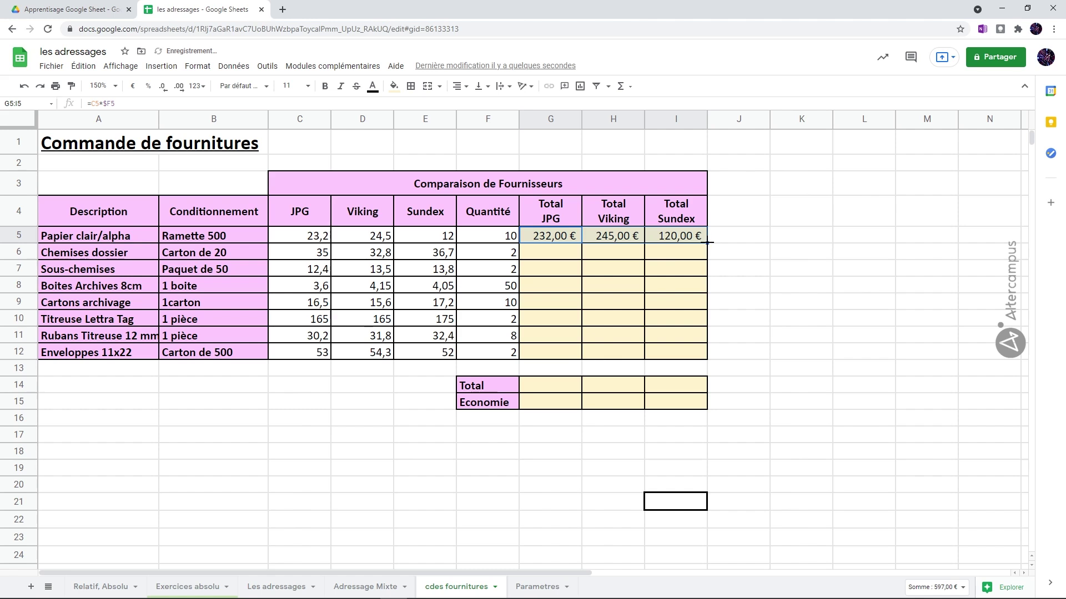
Fill the G5:I5 total formulas down to row 12 for all the remaining supplies.
{"action": "double_click", "coordinate": [707, 242]}
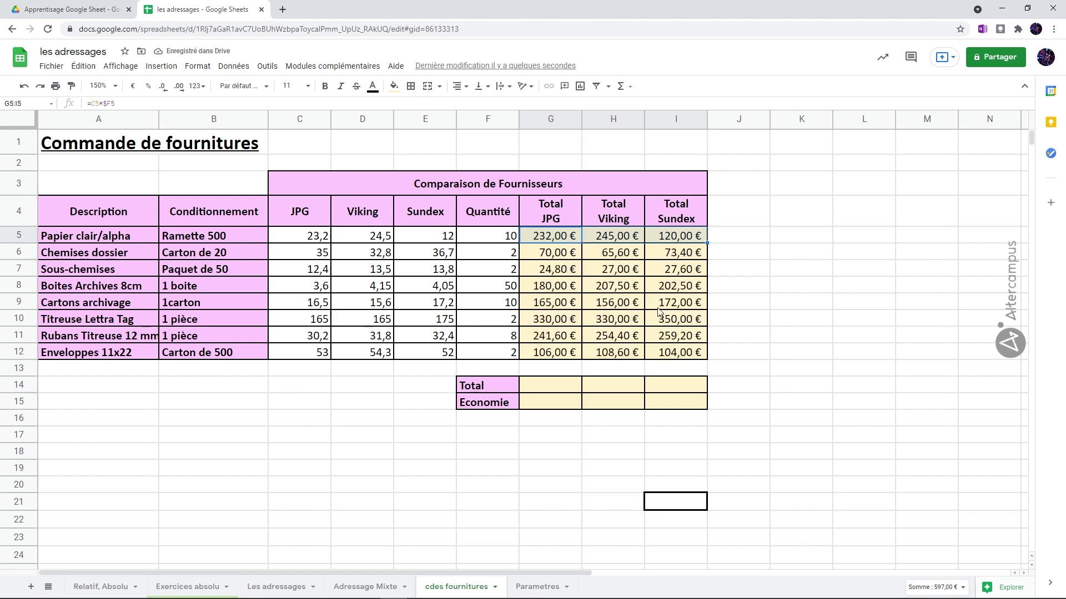
In the Total row, enter =SOMME(G5:G12) in G14 and fill it across to I14 for the Viking and Sundex columns.
{"action": "left_click", "coordinate": [561, 388]}
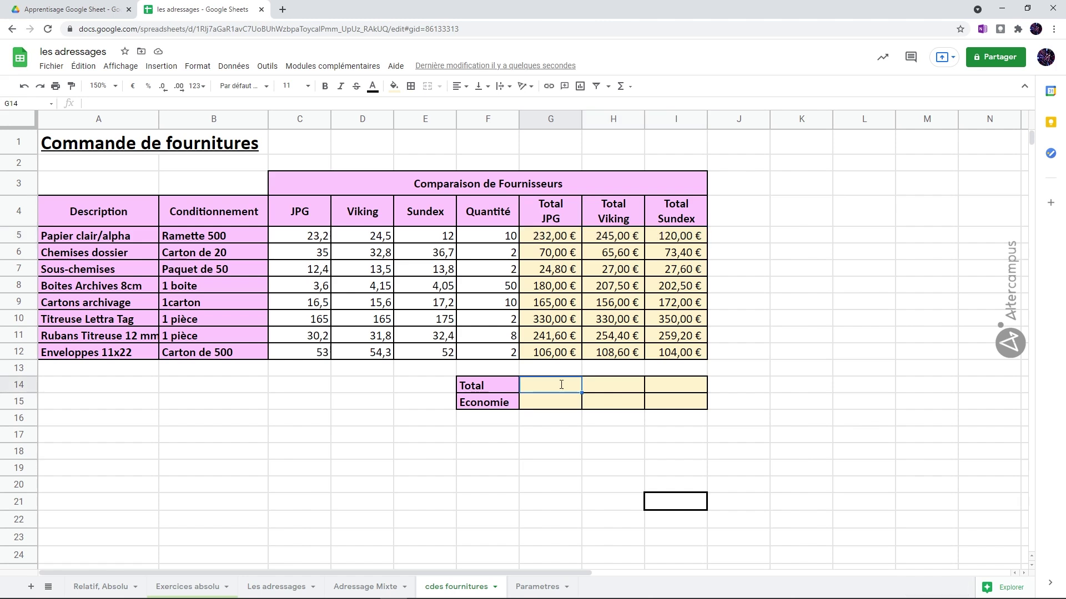
{"action": "type", "text": "="}
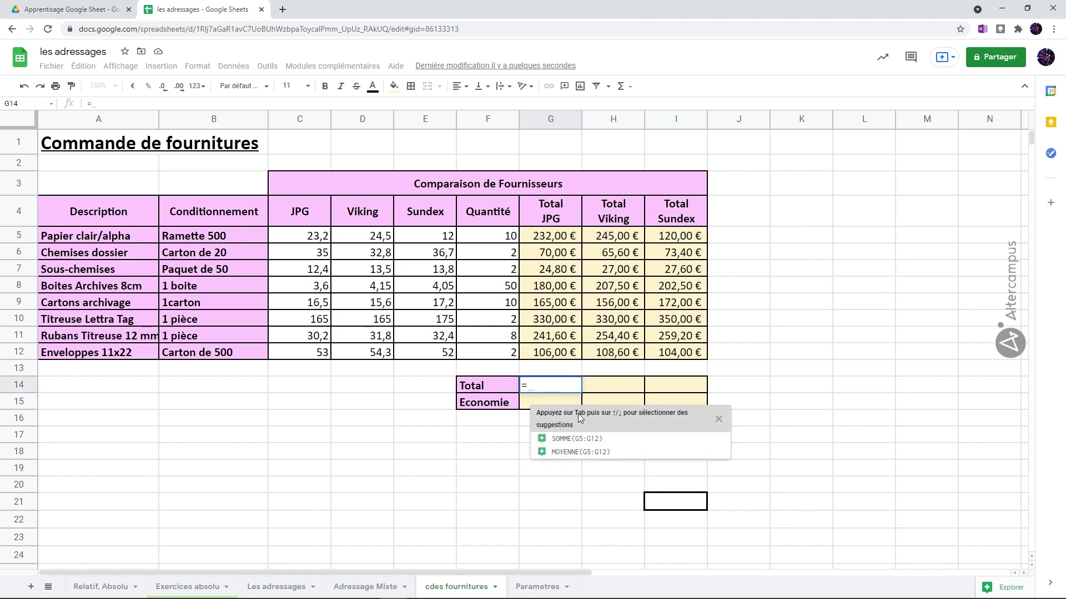
{"action": "left_click", "coordinate": [586, 445]}
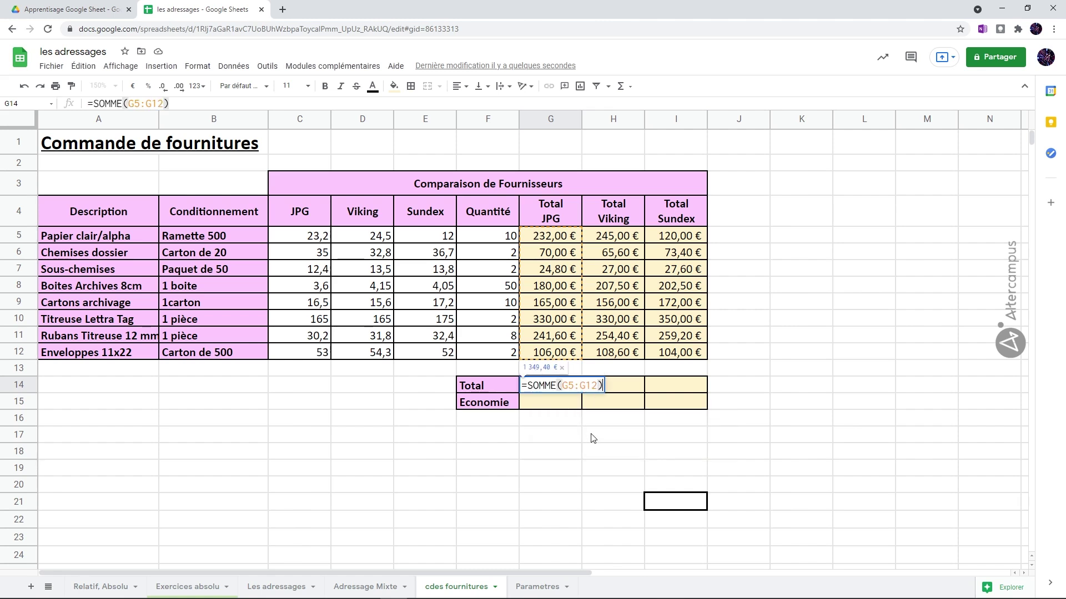
{"action": "key", "text": "Return"}
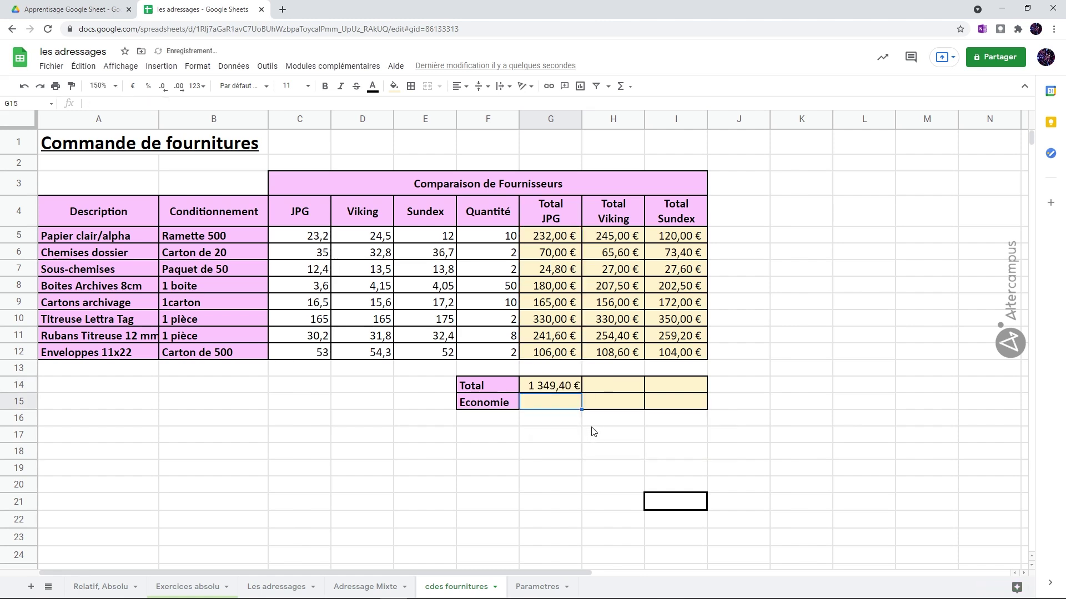
{"action": "left_click", "coordinate": [577, 388]}
{"action": "left_click_drag", "start_coordinate": [581, 391], "coordinate": [690, 395]}
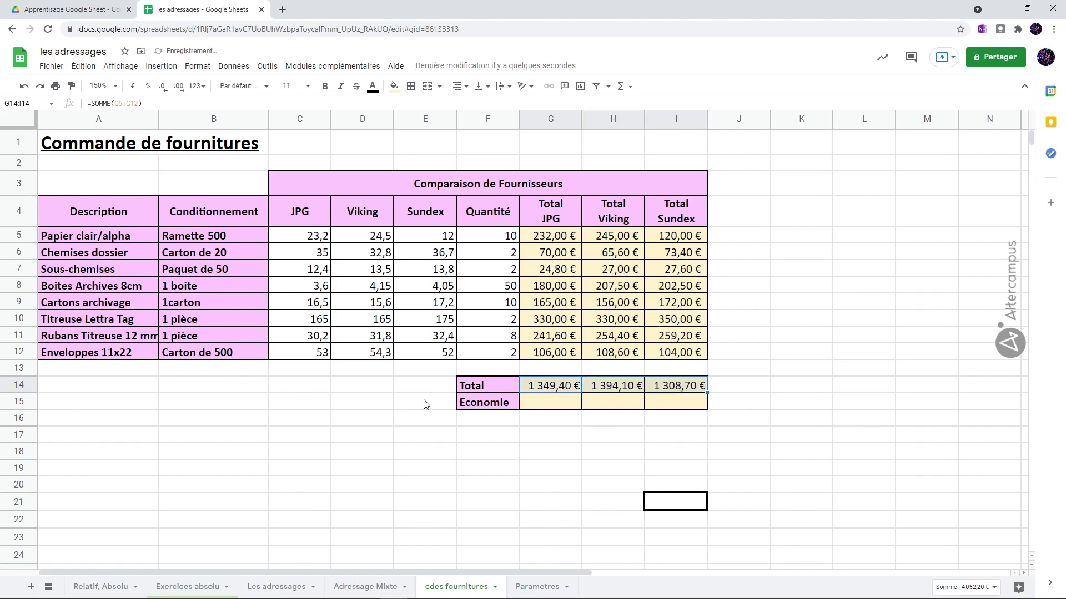
{"action": "left_click", "coordinate": [267, 406]}
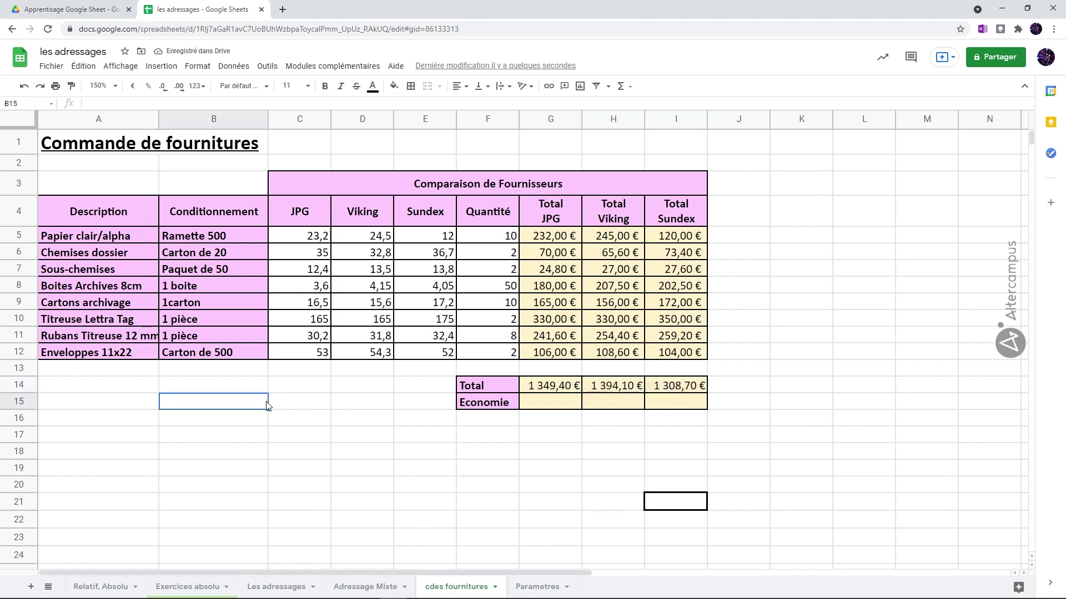